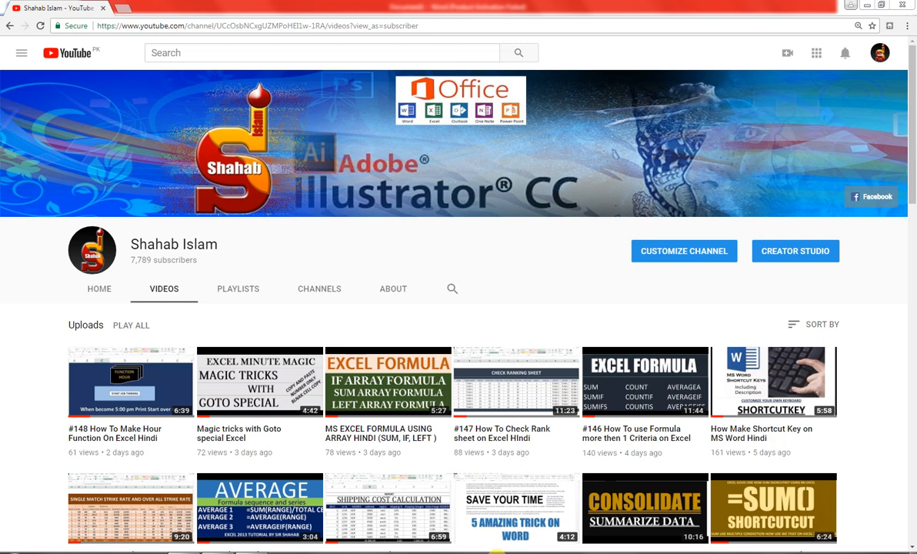
# Switch to the blank Word document and return to the Home commands
pyautogui.click(277, 551)
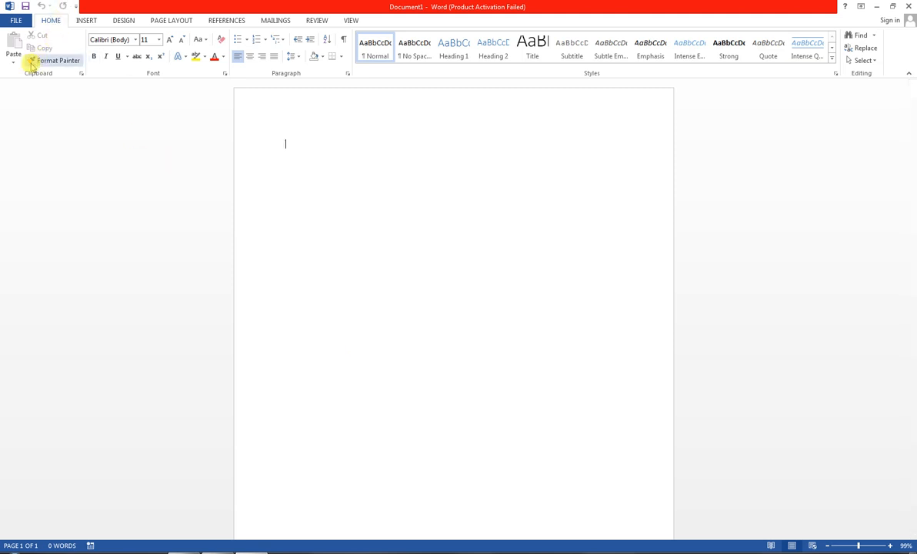
pyautogui.click(90, 22)
pyautogui.click(63, 21)
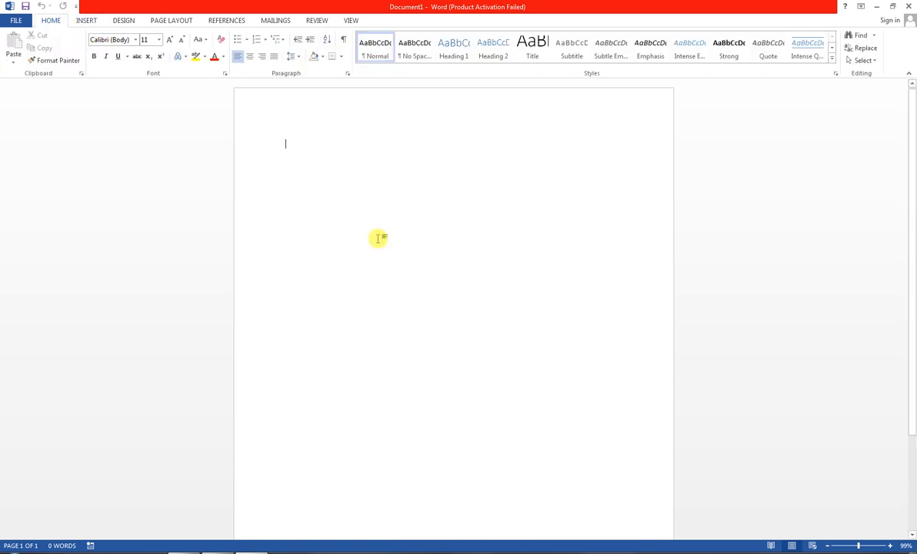
# Toggle the ribbon between collapsed and expanded, view the Mailings commands while it is collapsed, and restore the Home commands
pyautogui.hotkey('ctrl', 'F1')
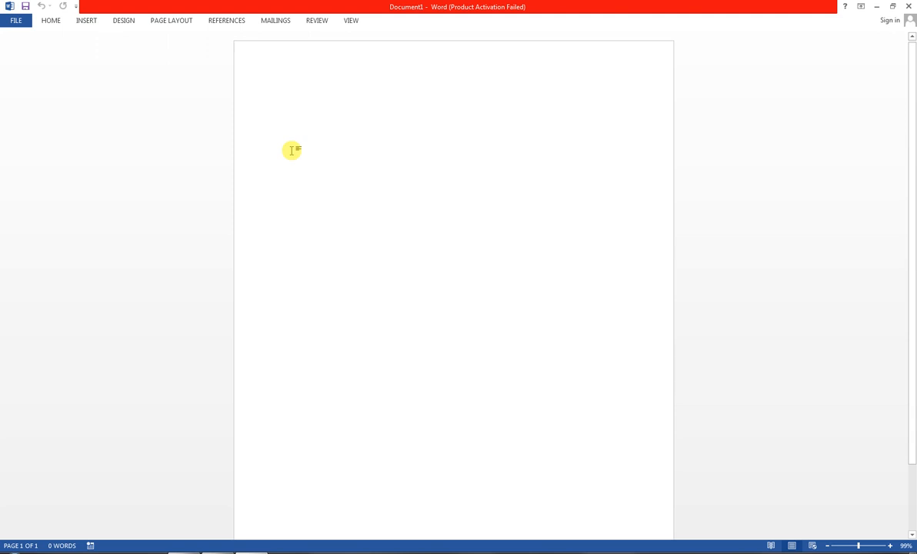
pyautogui.hotkey('ctrl', 'F1')
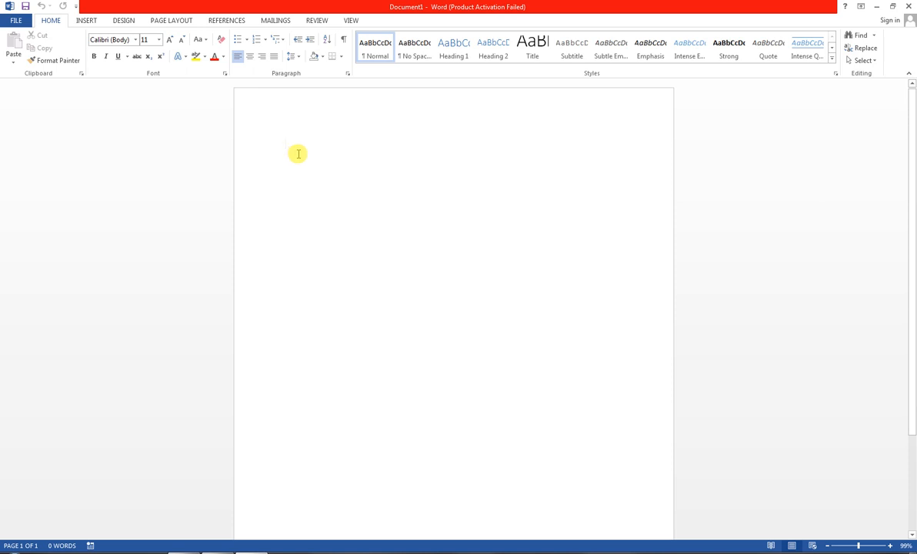
pyautogui.hotkey('ctrl', 'F1')
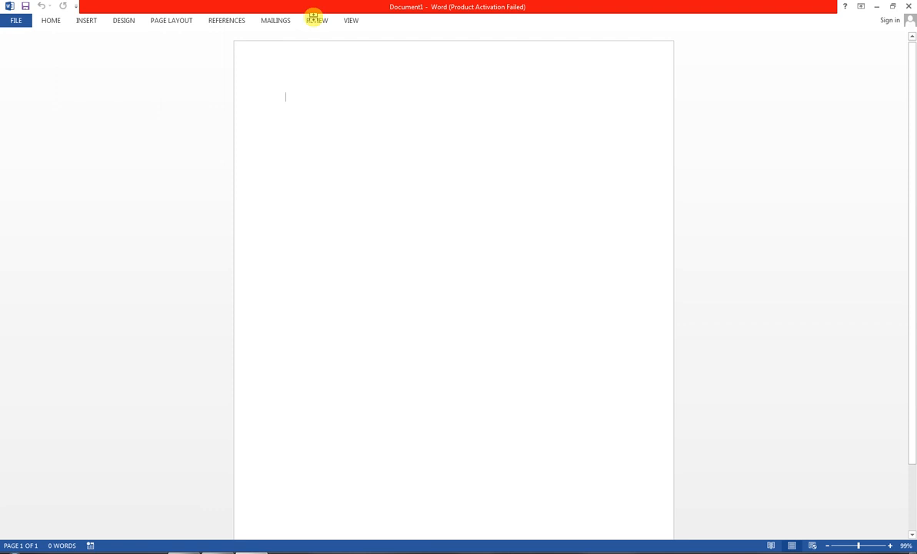
pyautogui.click(282, 22)
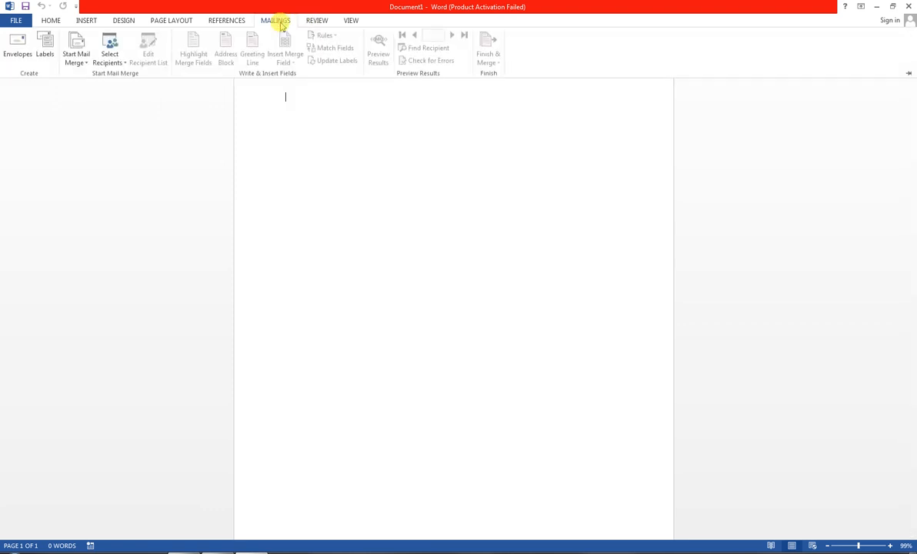
pyautogui.hotkey('ctrl', 'F1')
pyautogui.click(40, 20)
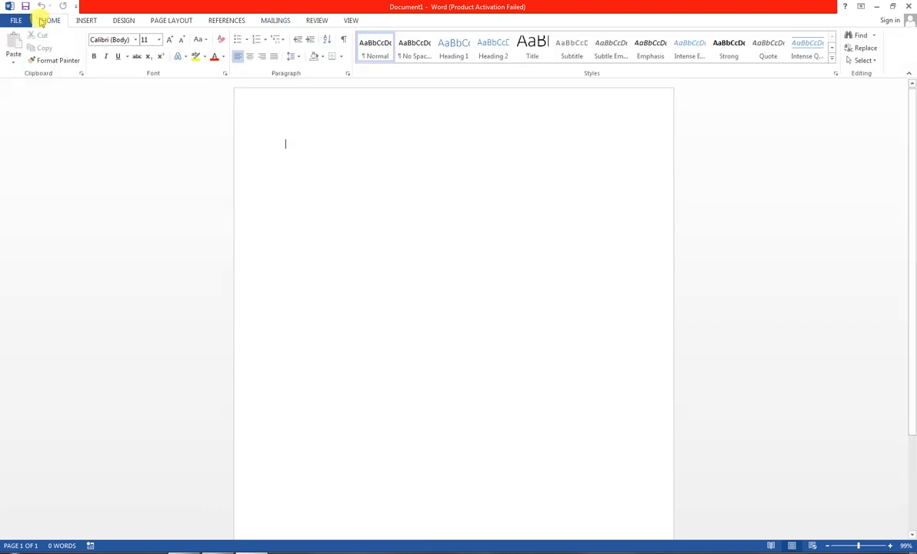
pyautogui.click(241, 23)
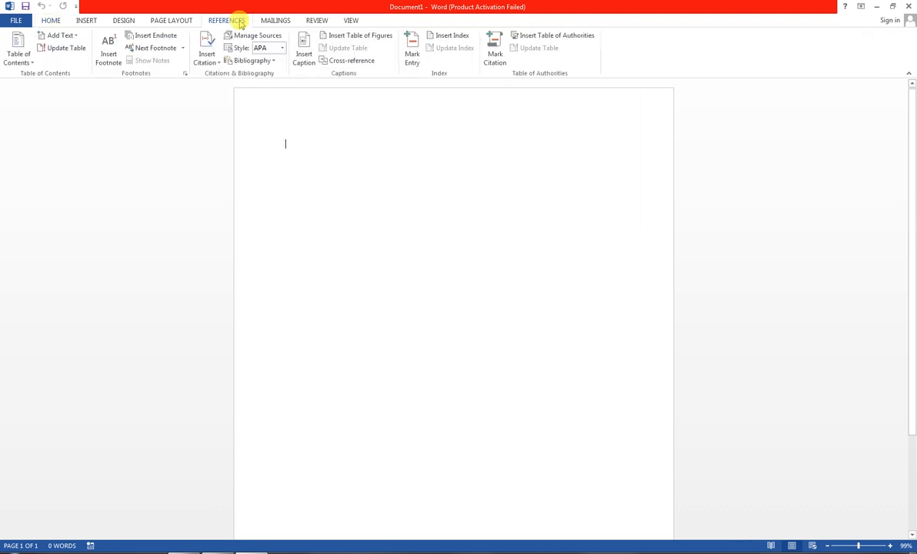
pyautogui.click(125, 20)
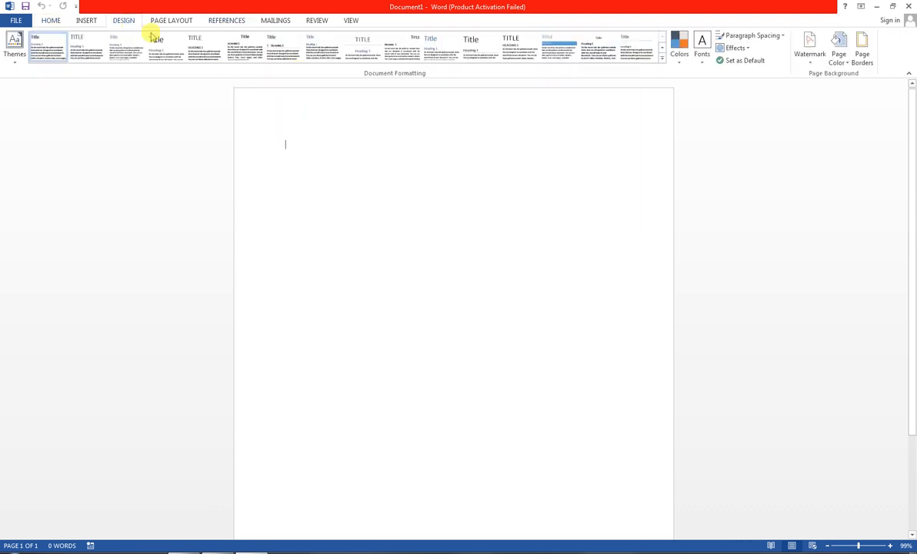
pyautogui.click(164, 20)
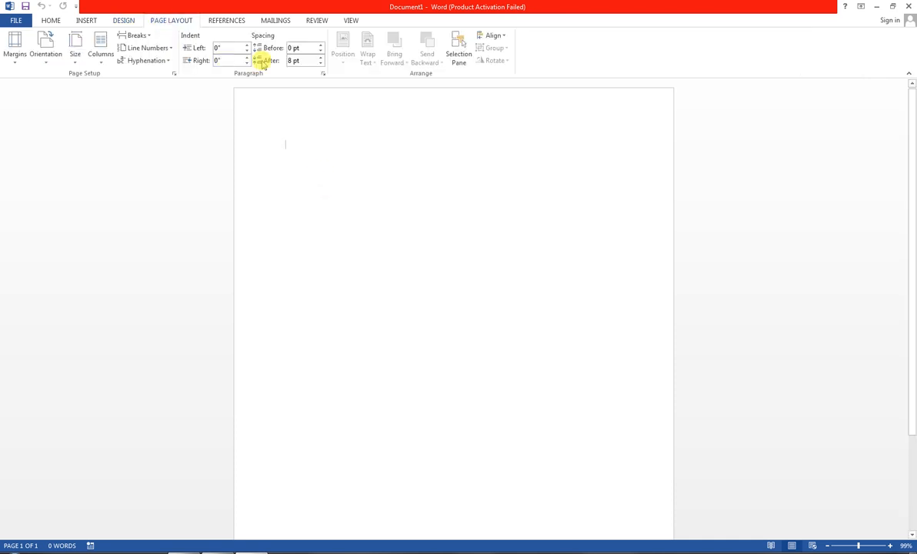
pyautogui.click(221, 20)
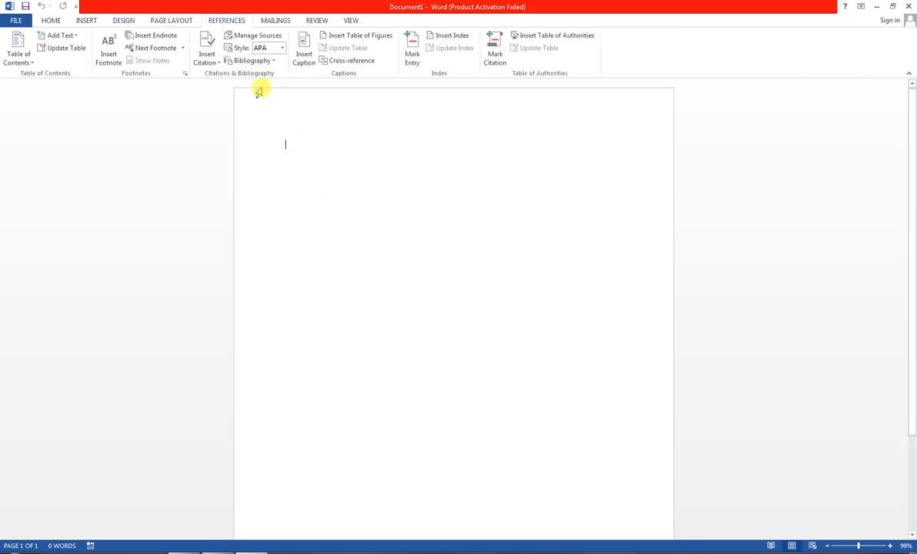
# Collapse and restore the ribbon twice while the References commands are shown, and return to the Home commands
pyautogui.doubleClick(230, 19)
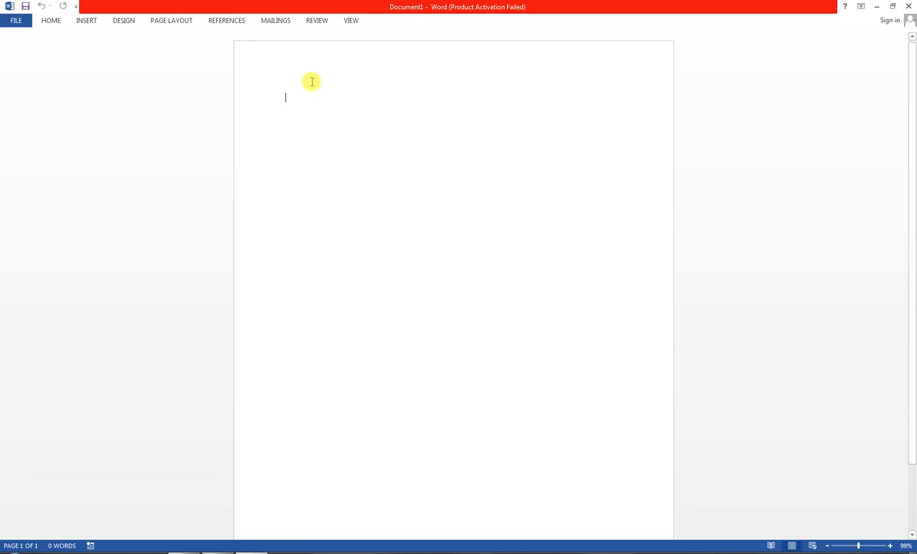
pyautogui.doubleClick(231, 22)
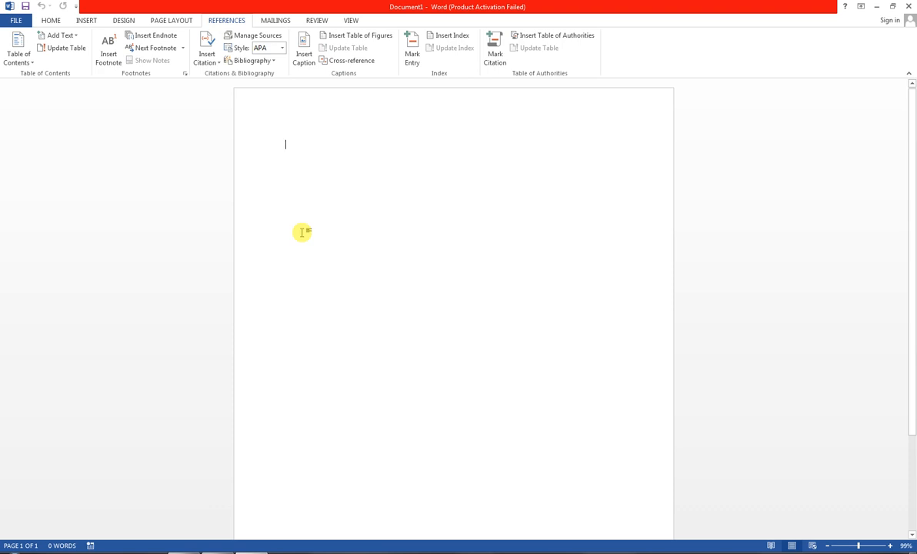
pyautogui.hotkey('ctrl', 'F1')
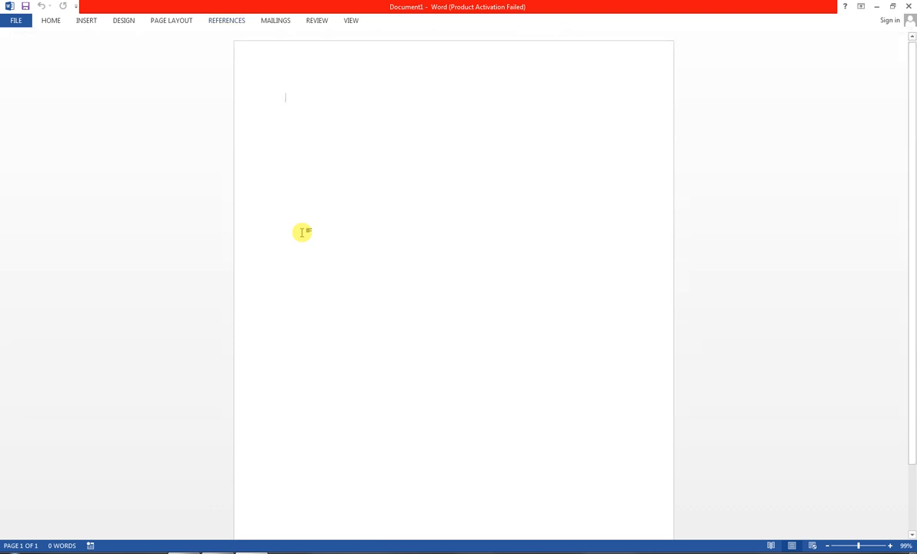
pyautogui.hotkey('ctrl', 'F1')
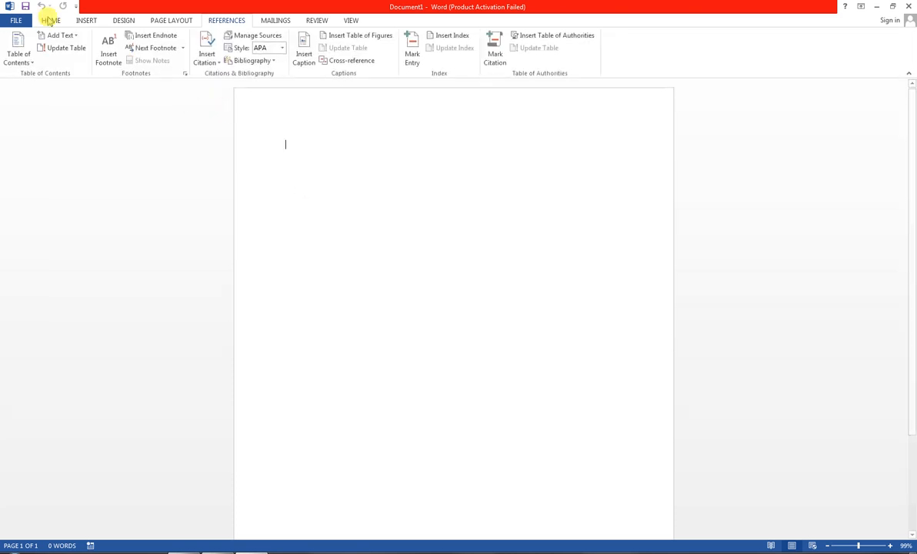
pyautogui.click(50, 21)
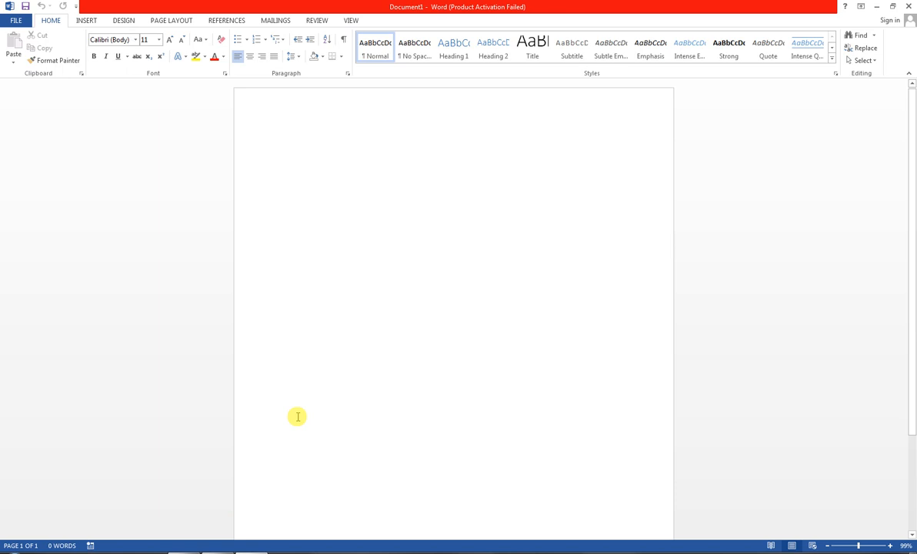
# Insert three consecutive page breaks to extend the blank document to four pages
pyautogui.hotkey('ctrl', 'Return')
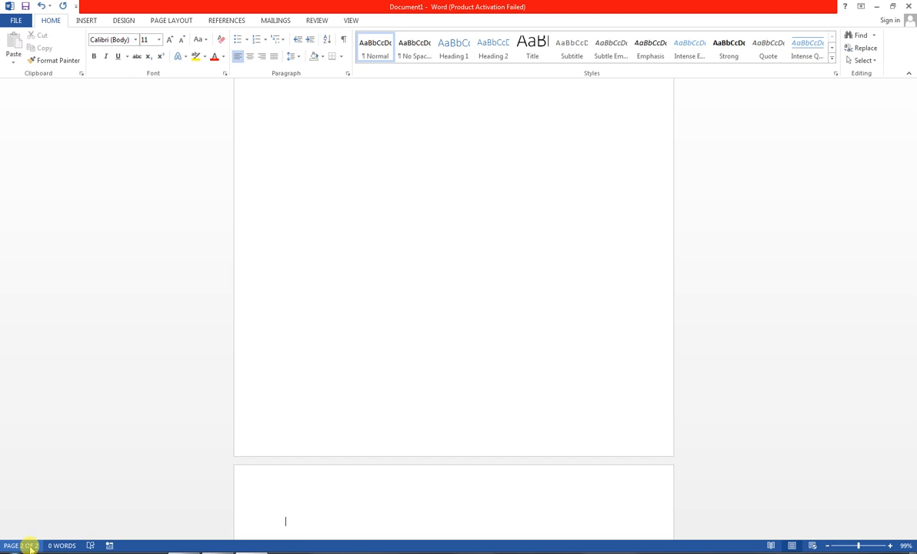
pyautogui.hotkey('ctrl', 'Return')
pyautogui.hotkey('ctrl', 'Return')
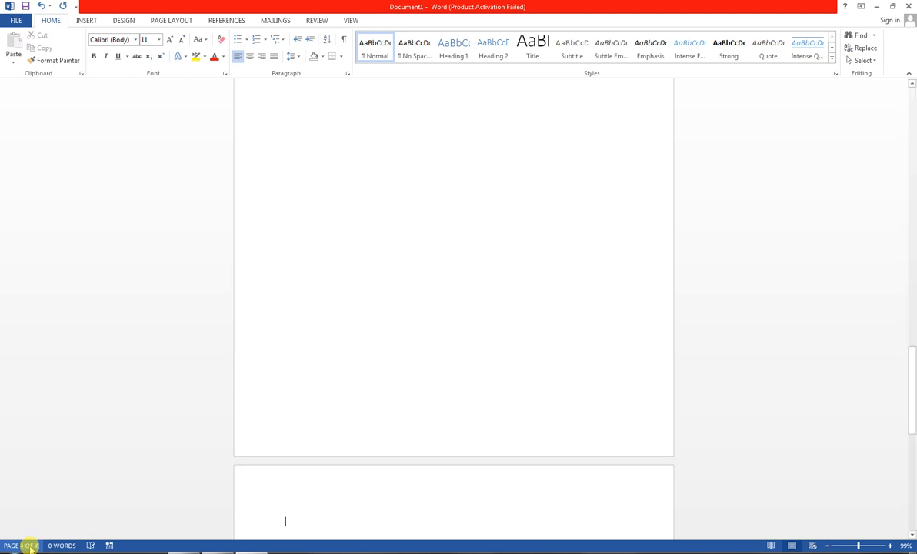
pyautogui.moveTo(913, 370); pyautogui.dragTo(901, 91)
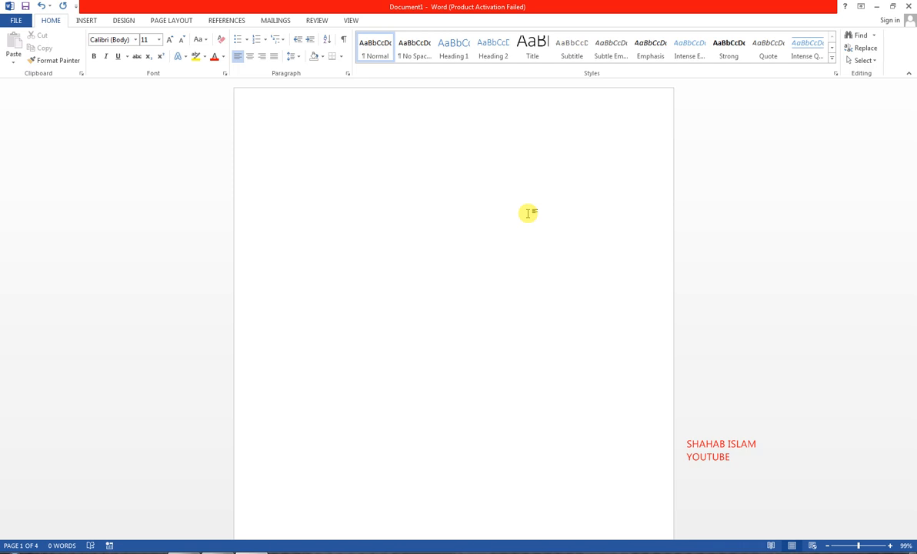
pyautogui.write('=')
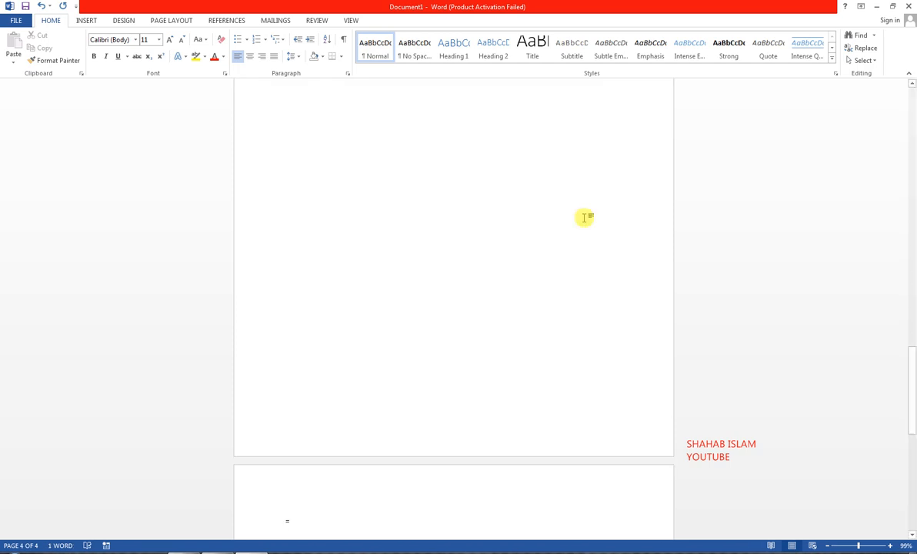
pyautogui.press('BackSpace')
pyautogui.scroll(-3, 546, 234)
pyautogui.scroll(15, 546, 234)
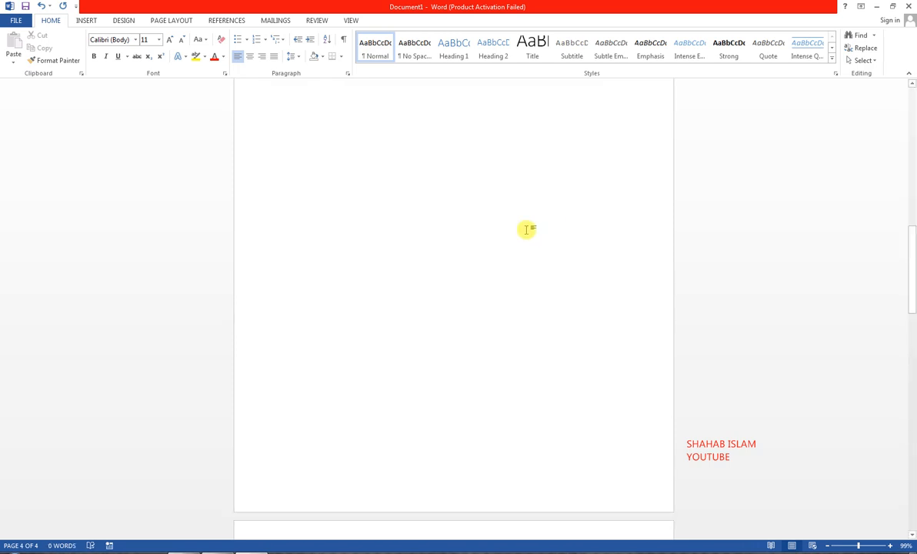
# Generate sample paragraphs at the start of the first page with the formula =RAND()
pyautogui.click(370, 152)
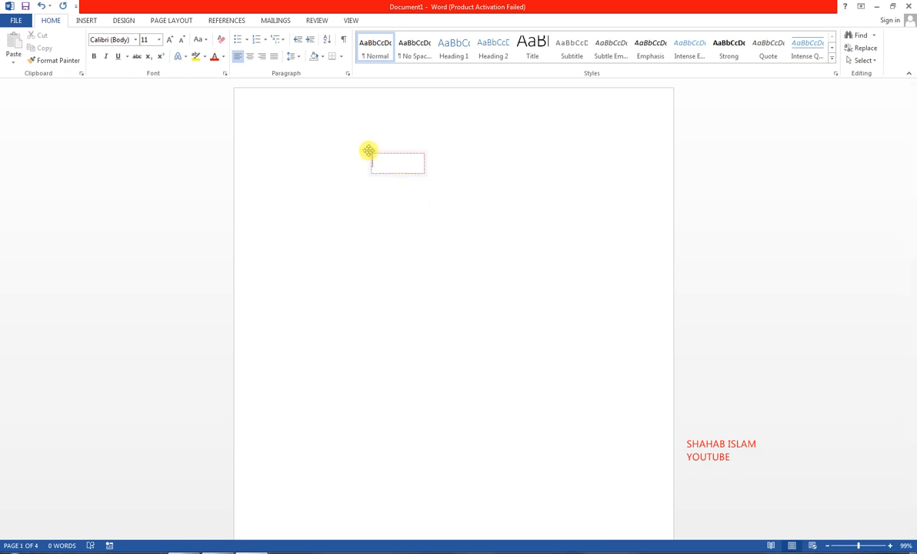
pyautogui.click(318, 136)
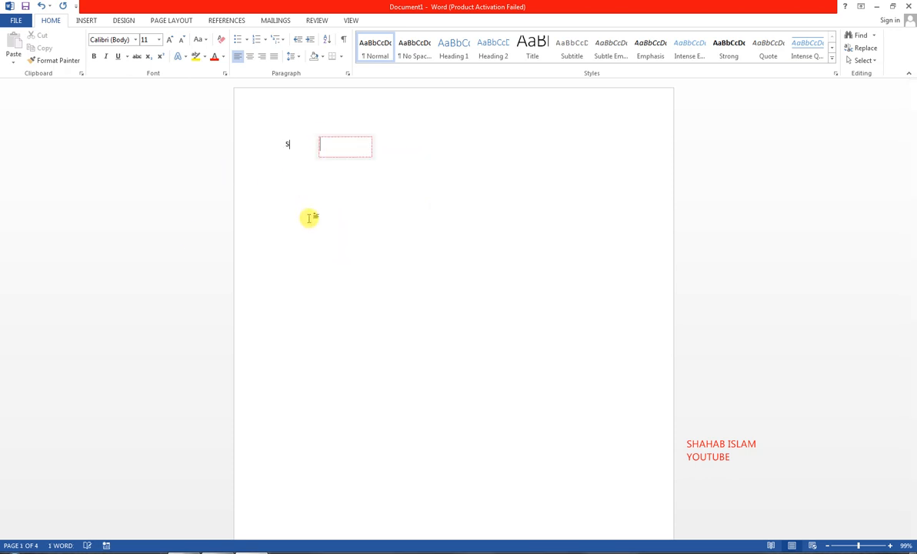
pyautogui.write('SD')
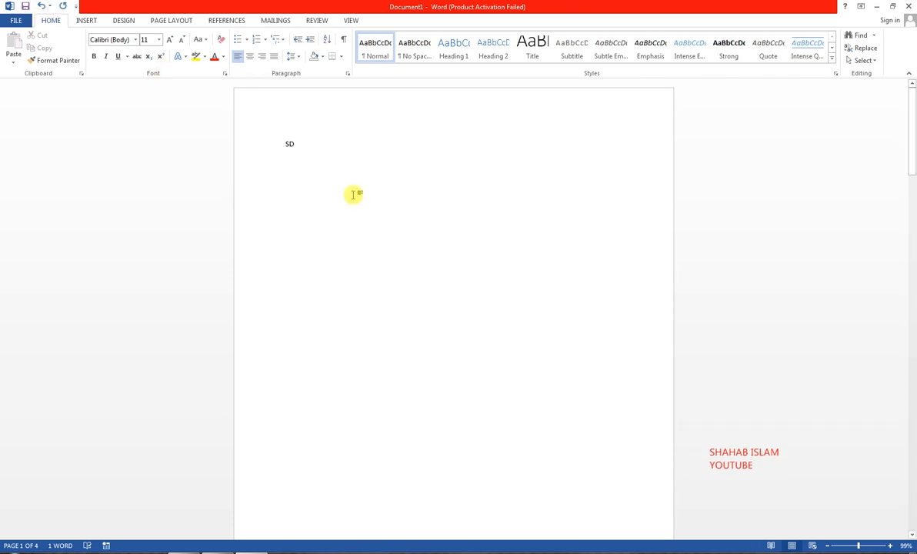
pyautogui.press('BackSpace')
pyautogui.press('BackSpace')
pyautogui.write('=')
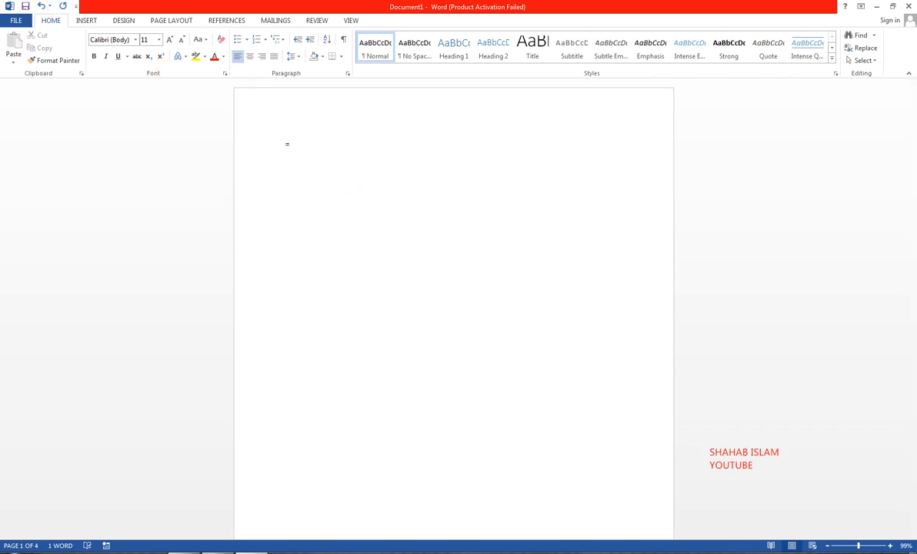
pyautogui.write('RAND()')
pyautogui.press('Return')
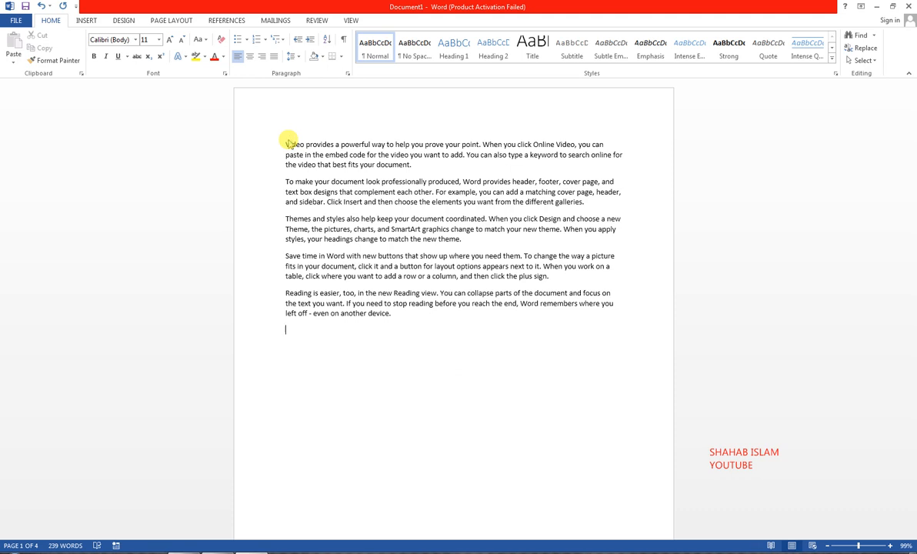
# Examine the document's print preview and the selected printer's status, and return to the document without printing
pyautogui.hotkey('ctrl', 'p')
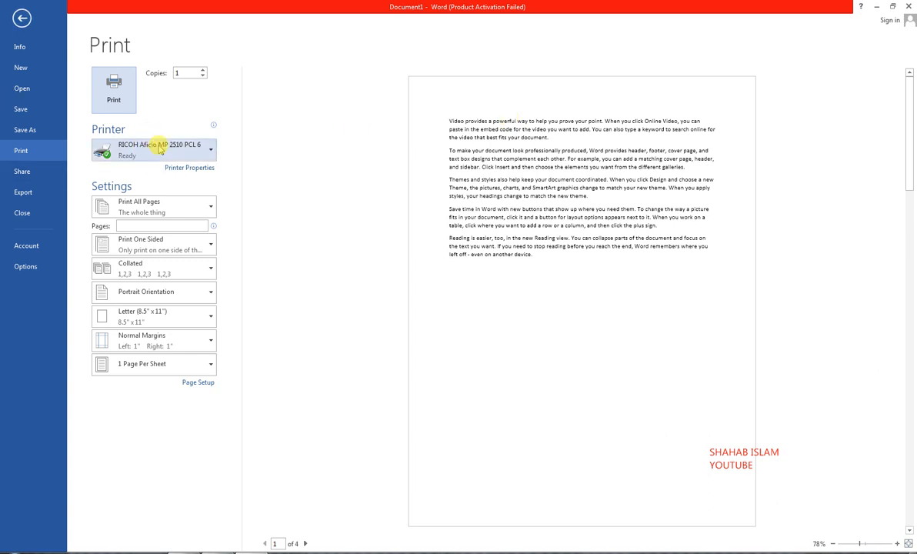
pyautogui.moveTo(175, 152)
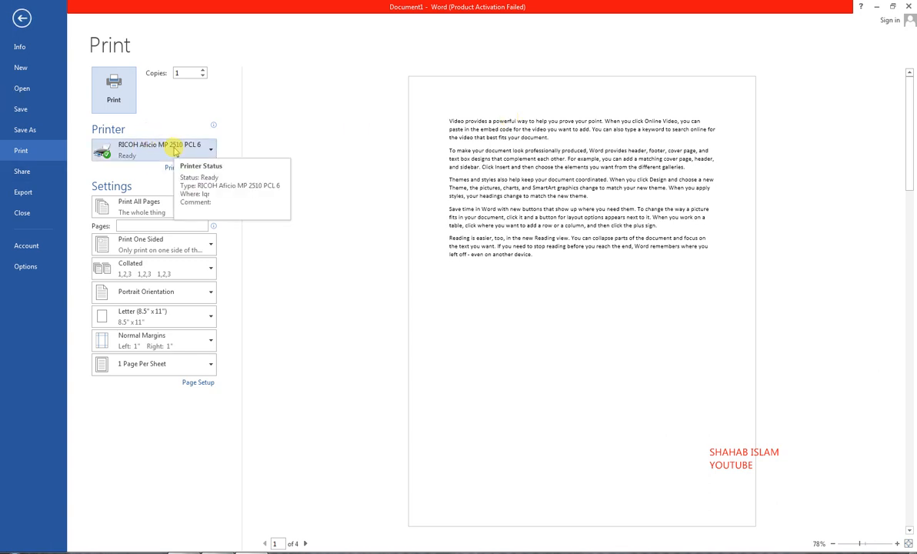
pyautogui.click(185, 552)
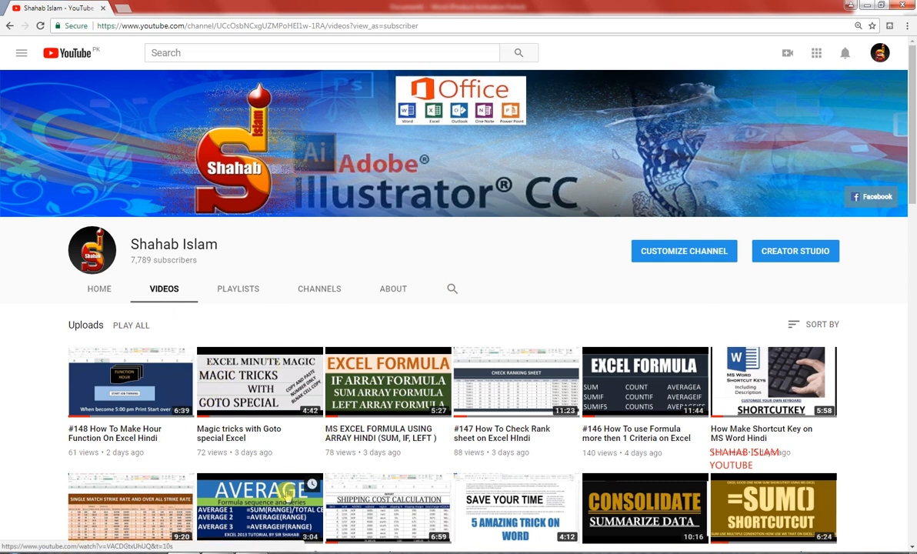
pyautogui.moveTo(251, 552)
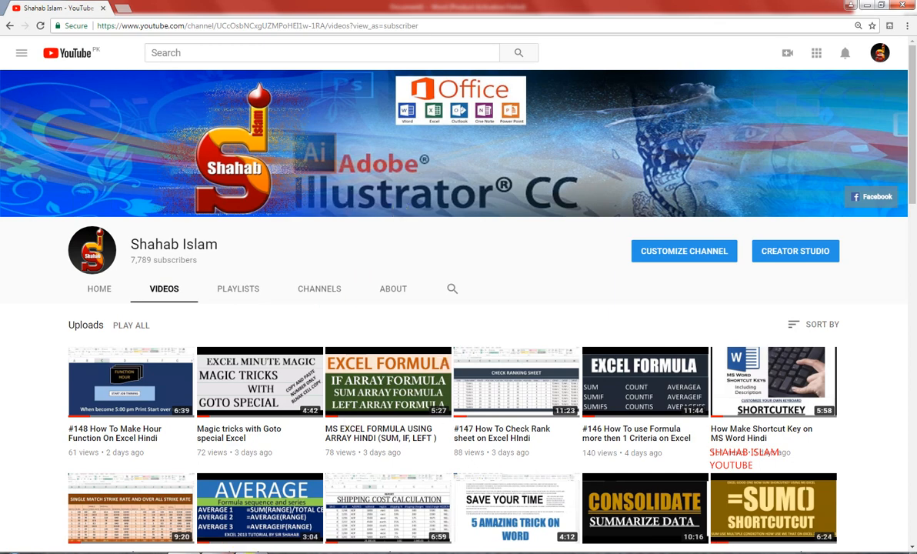
pyautogui.click(227, 550)
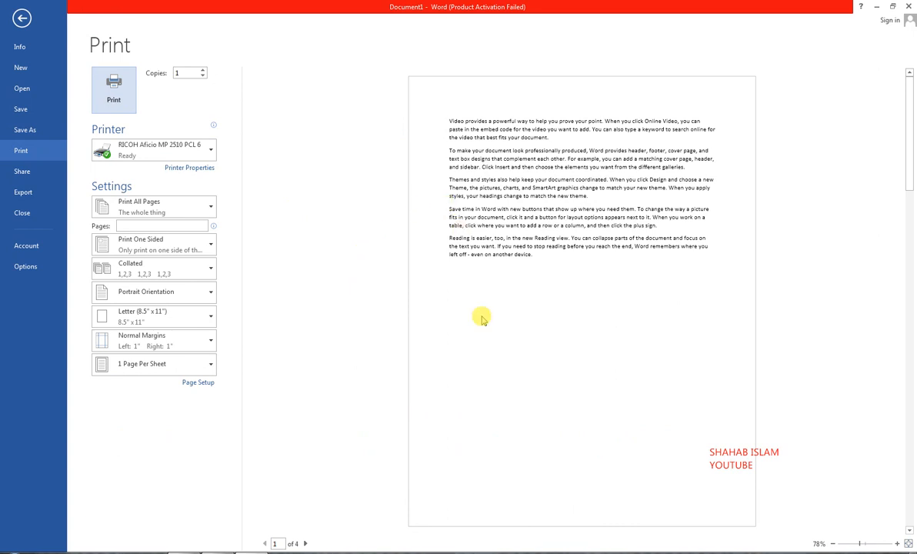
pyautogui.press('Escape')
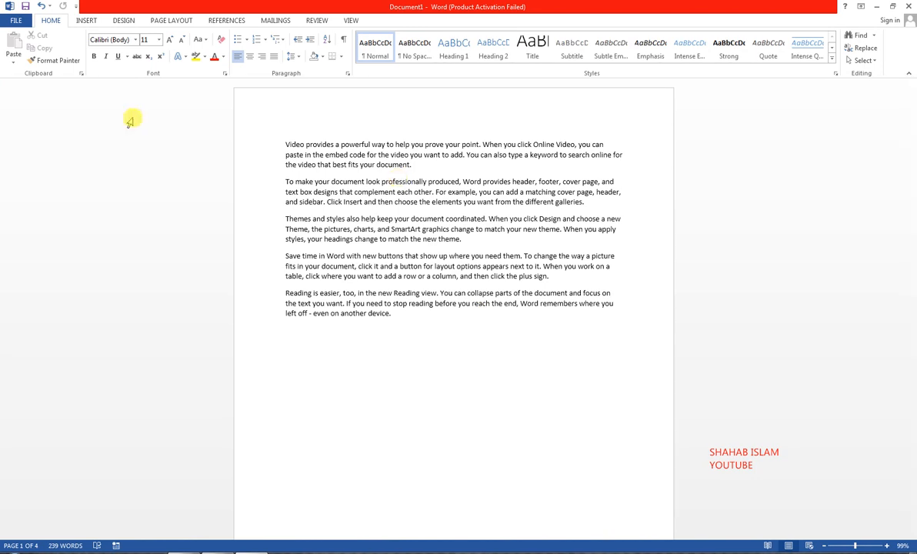
# Run a spelling and grammar check on the whole document and close its completion notice
pyautogui.press('F7')
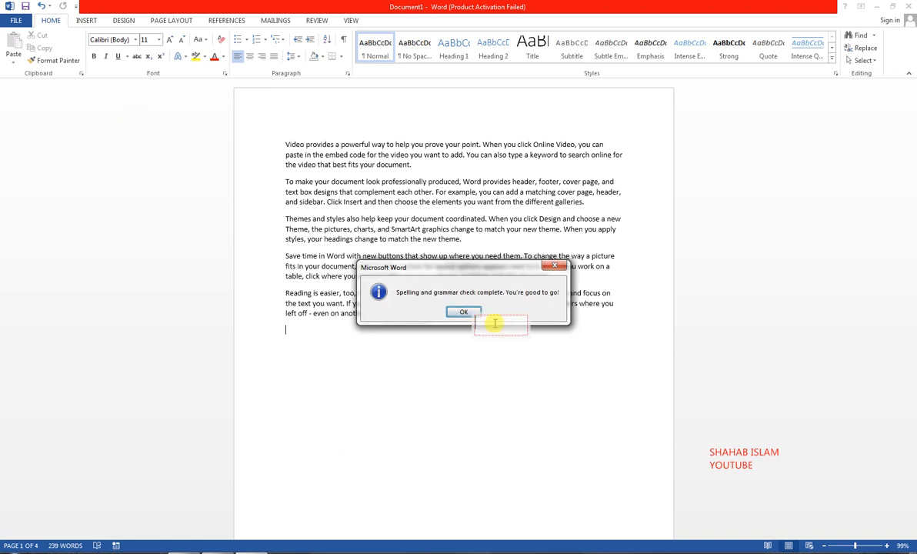
pyautogui.click(464, 312)
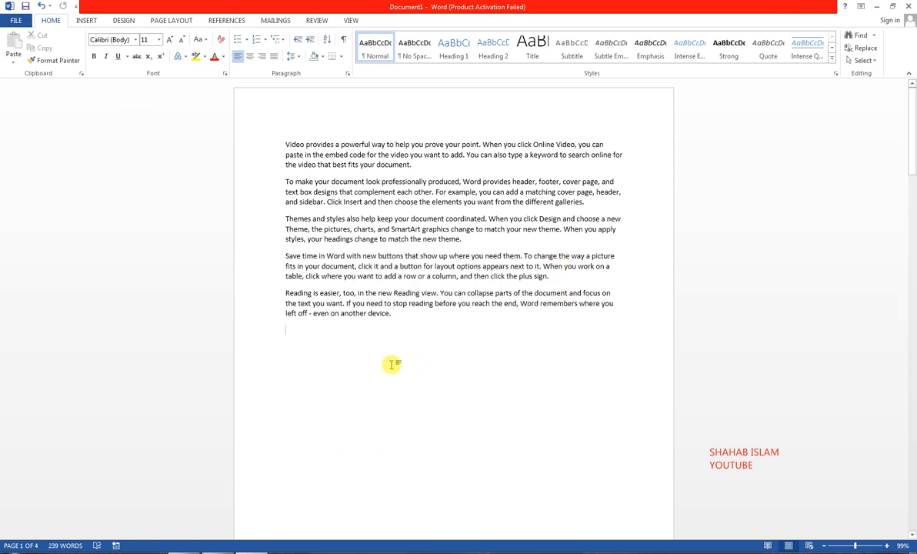
# Add the misspelled word "Appla" on the line below the last paragraph, view its spelling suggestions and dismiss them
pyautogui.write('AP')
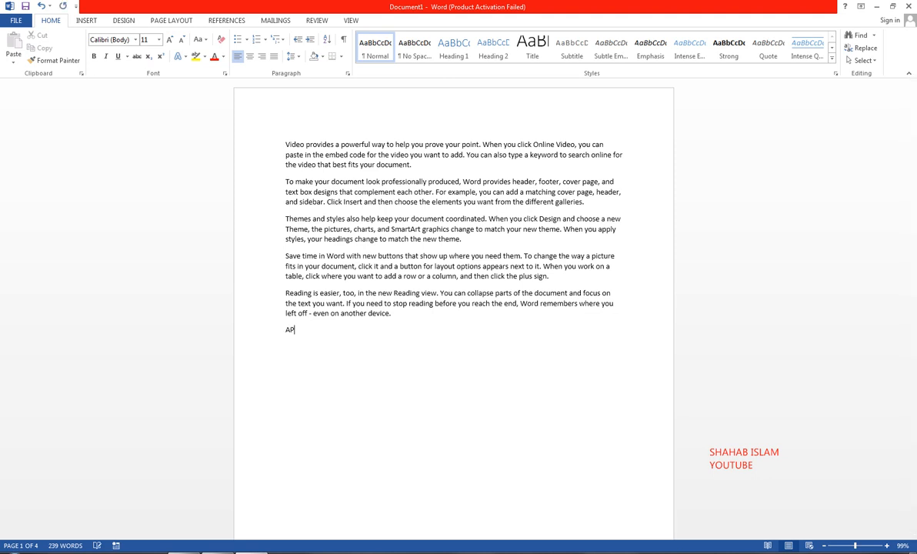
pyautogui.press('BackSpace')
pyautogui.write('ppla')
pyautogui.rightClick(295, 331)
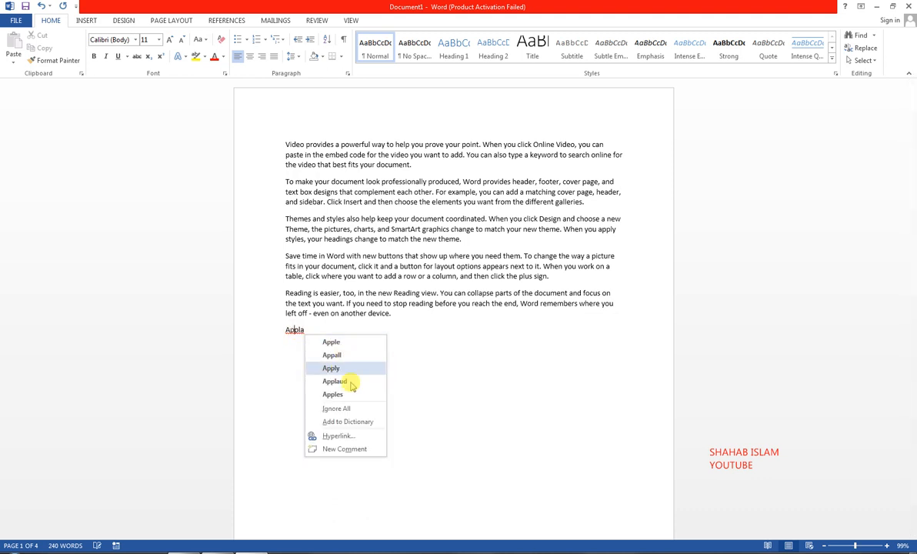
pyautogui.click(386, 319)
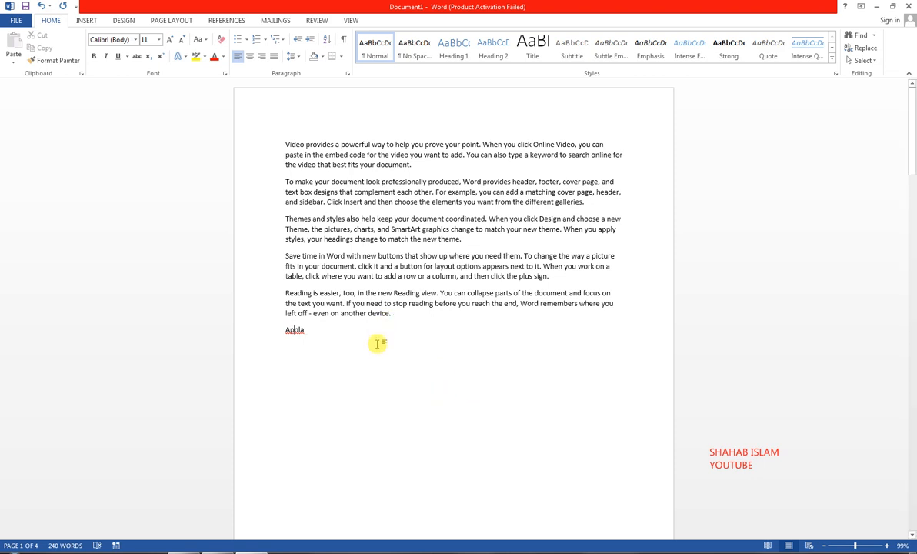
# Run the spelling check, replace "Appla" with the suggestion "Apple", and close the completion notice
pyautogui.press('F7')
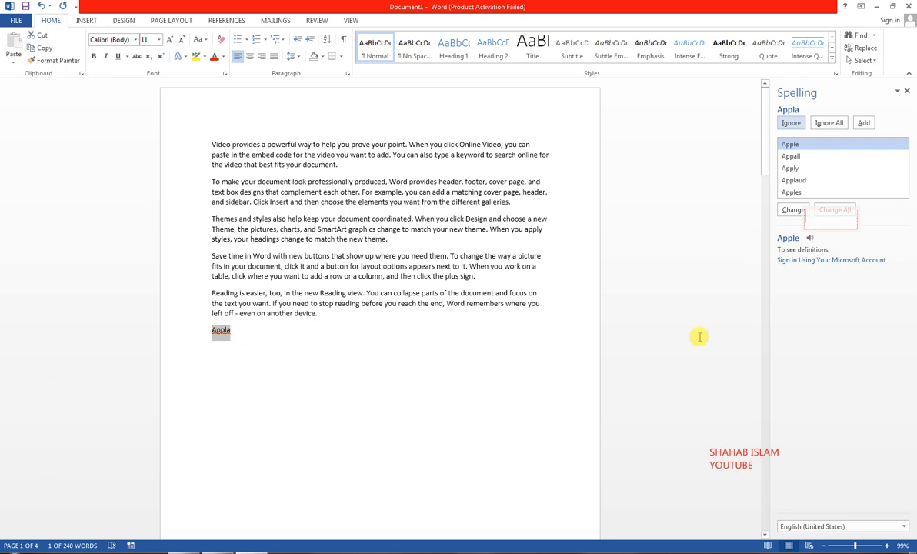
pyautogui.click(793, 210)
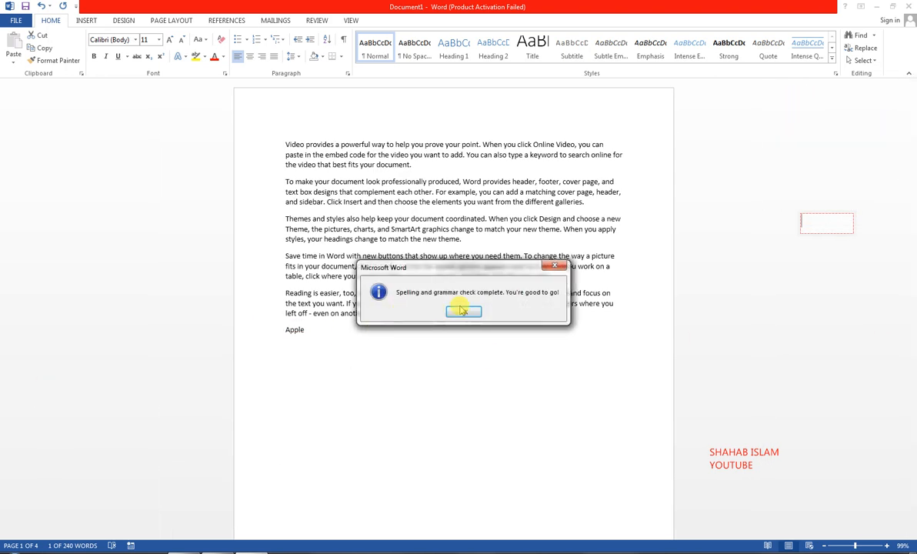
pyautogui.click(463, 311)
pyautogui.click(461, 377)
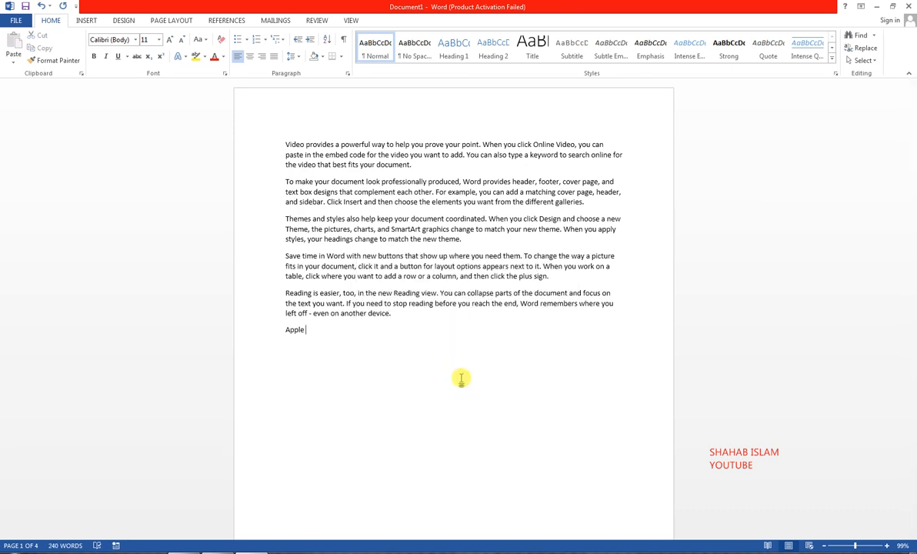
# Start closing the document and cancel at the save prompt, then select all the text and release the selection
pyautogui.hotkey('alt', 'F4')
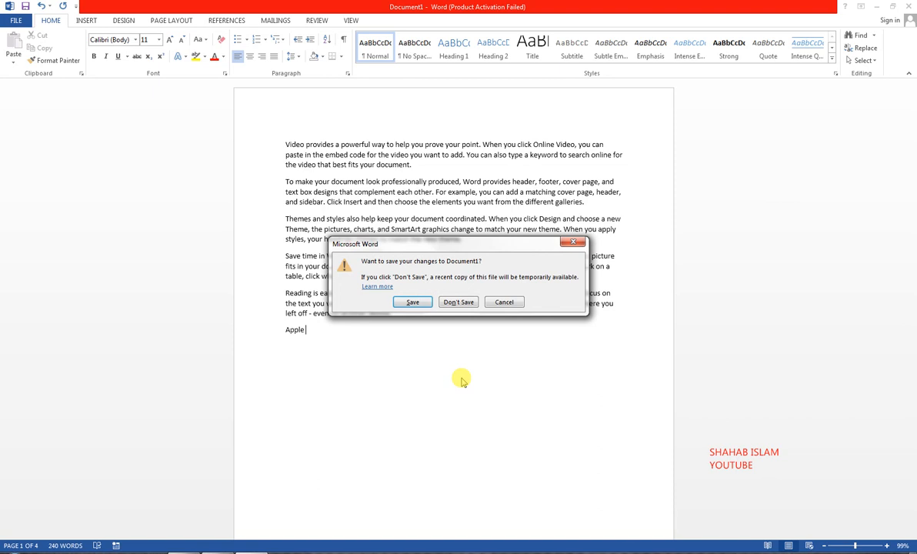
pyautogui.click(499, 302)
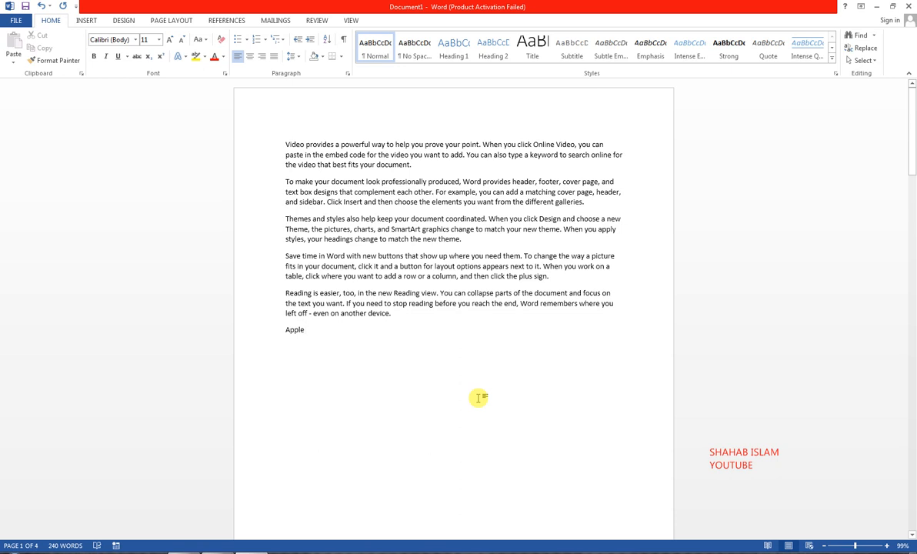
pyautogui.hotkey('ctrl', 'a')
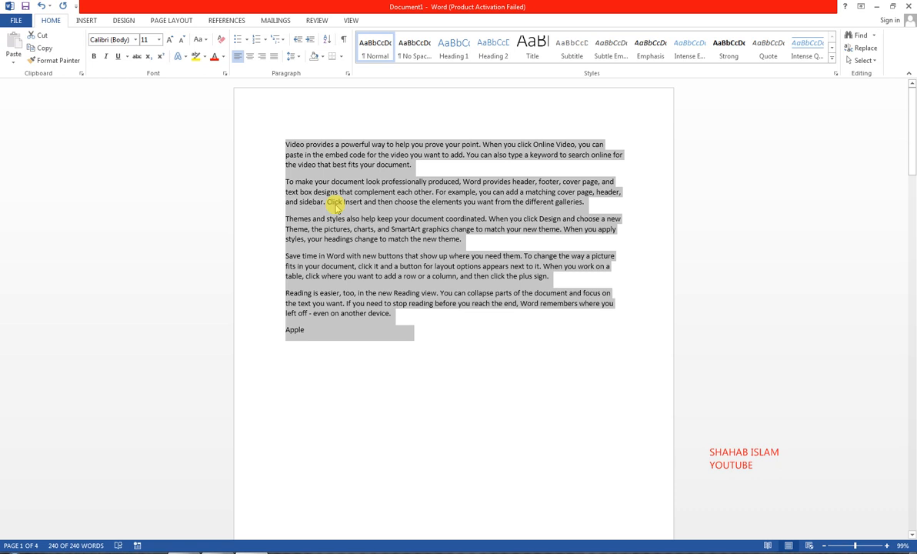
pyautogui.click(422, 332)
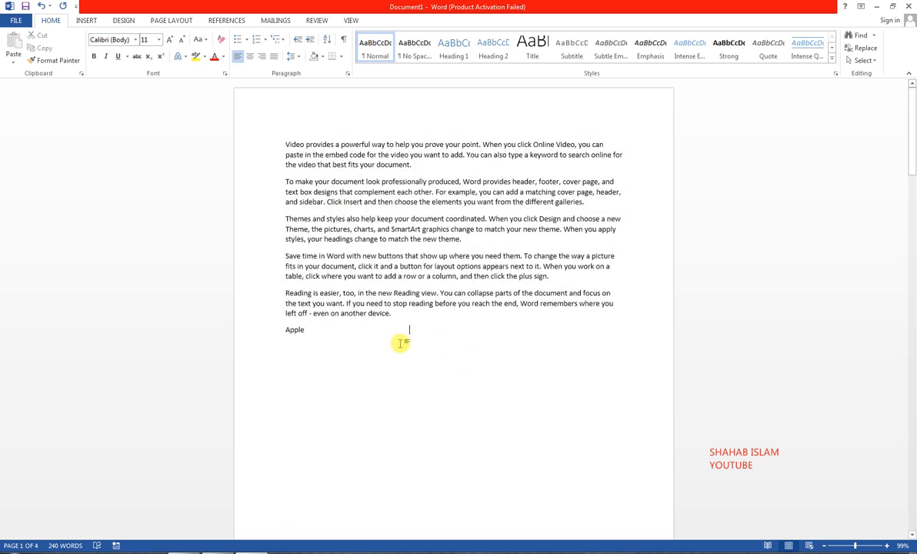
# Select the first paragraph, enlarge its font stepwise to 16 pt, and reduce it one step to 14 pt
pyautogui.moveTo(285, 143); pyautogui.dragTo(425, 165)
pyautogui.hotkey('ctrl', 'c')
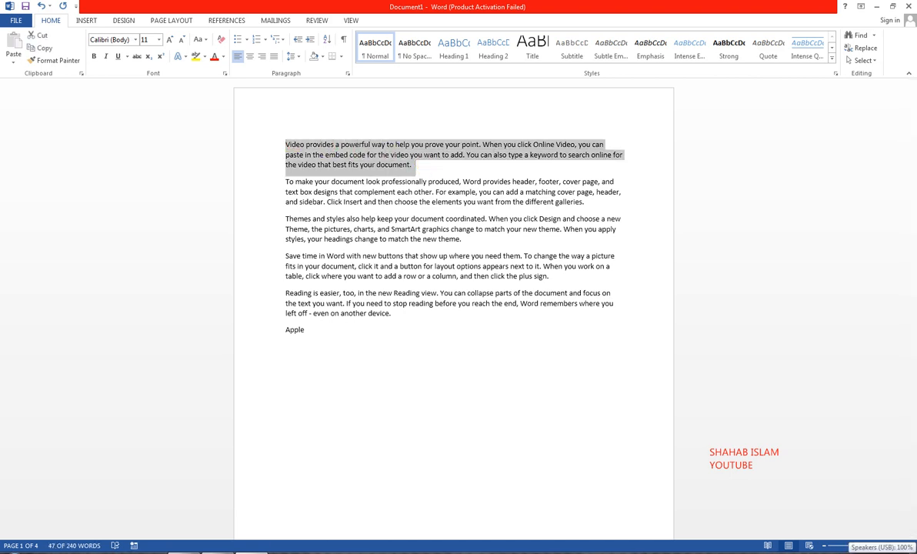
pyautogui.hotkey('ctrl', 'shift', '.')
pyautogui.hotkey('ctrl', 'shift', '.')
pyautogui.hotkey('ctrl', 'shift', '.')
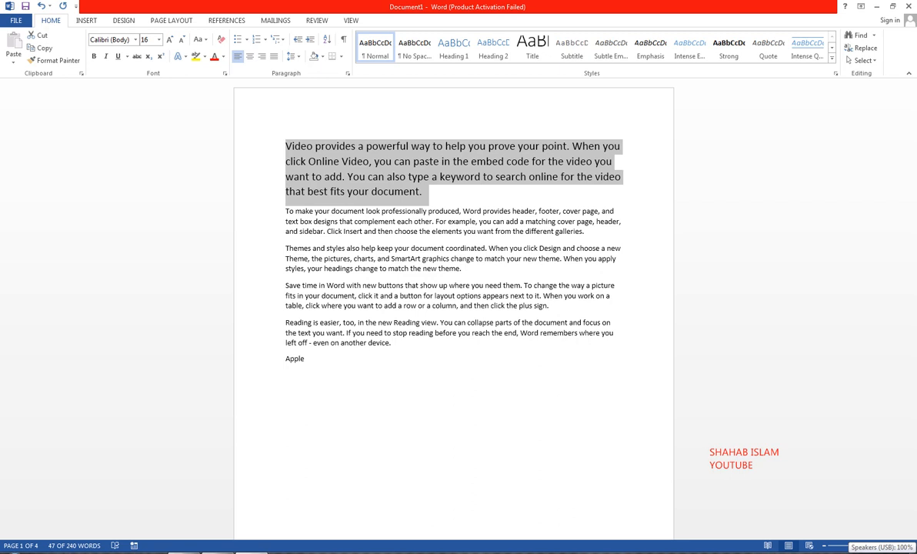
pyautogui.hotkey('ctrl', 'shift', ',')
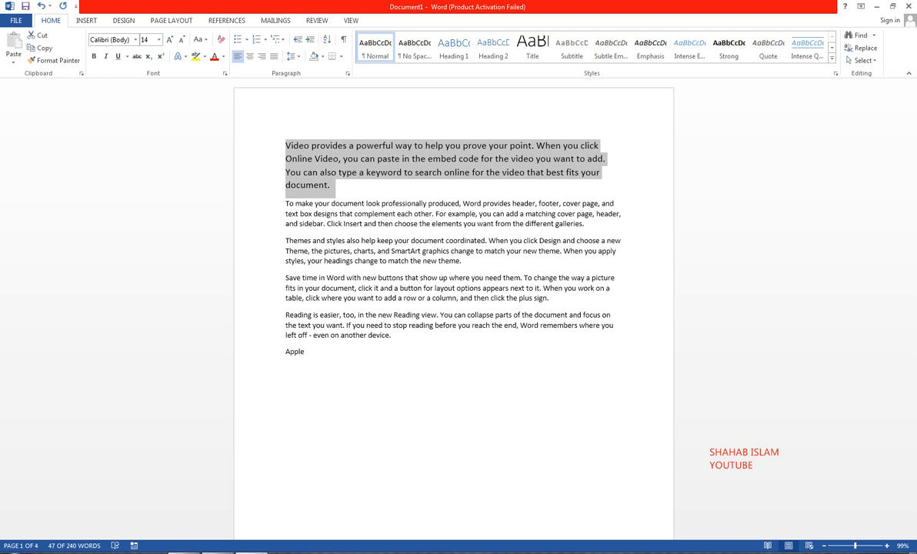
# Enlarge the selected first paragraph's font stepwise to 18 pt and shrink it back to 14 pt
pyautogui.hotkey('ctrl', 'shift', '.')
pyautogui.hotkey('ctrl', 'shift', '.')
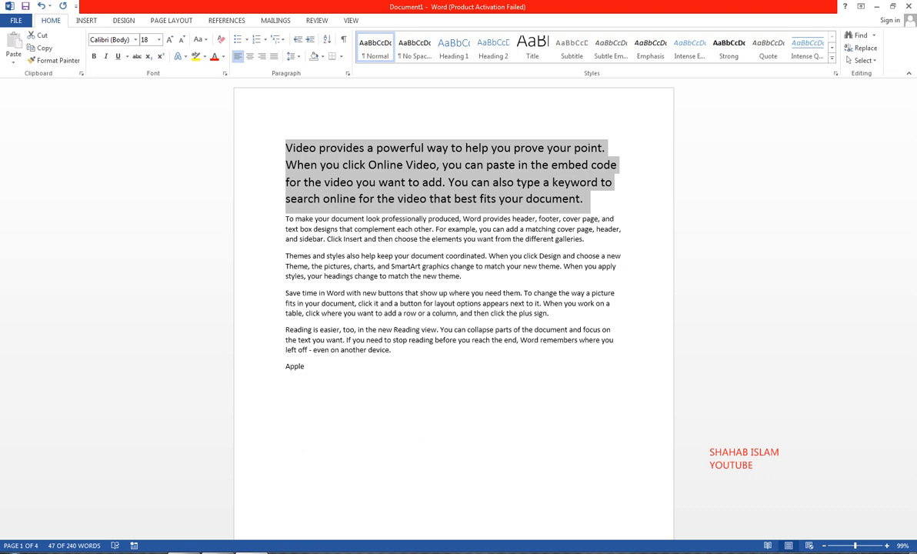
pyautogui.hotkey('ctrl', 'shift', ',')
pyautogui.hotkey('ctrl', 'shift', ',')
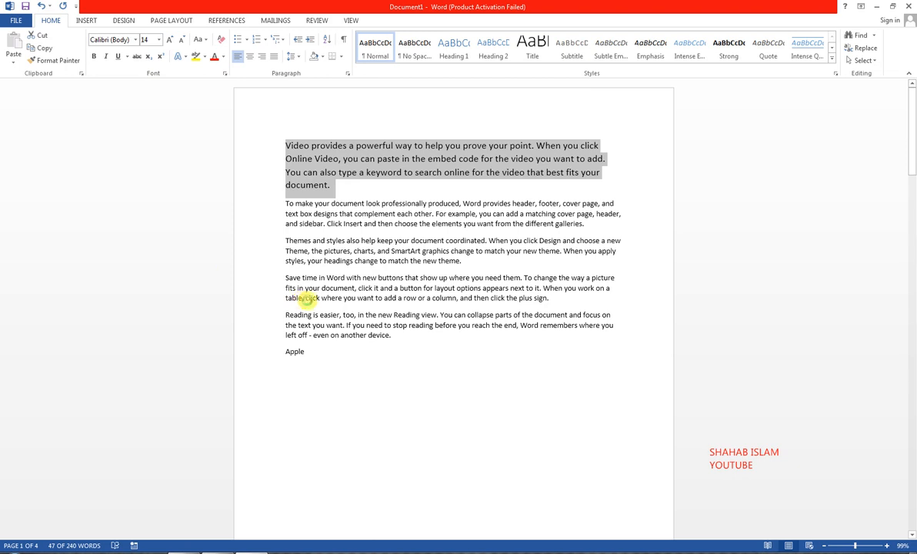
# Set the first paragraph's font size to 20 pt in the Font dialog
pyautogui.hotkey('ctrl', 'd')
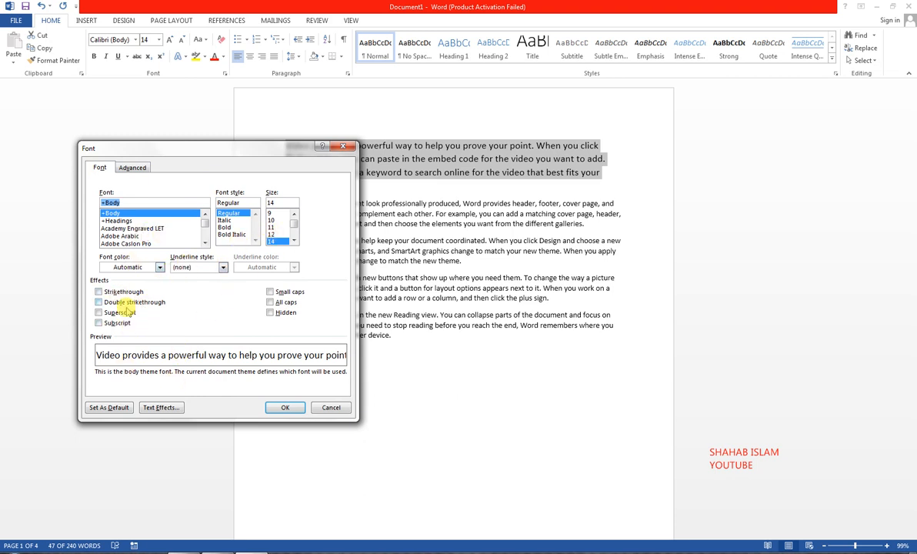
pyautogui.click(294, 241)
pyautogui.click(293, 241)
pyautogui.click(294, 241)
pyautogui.click(294, 241)
pyautogui.click(271, 234)
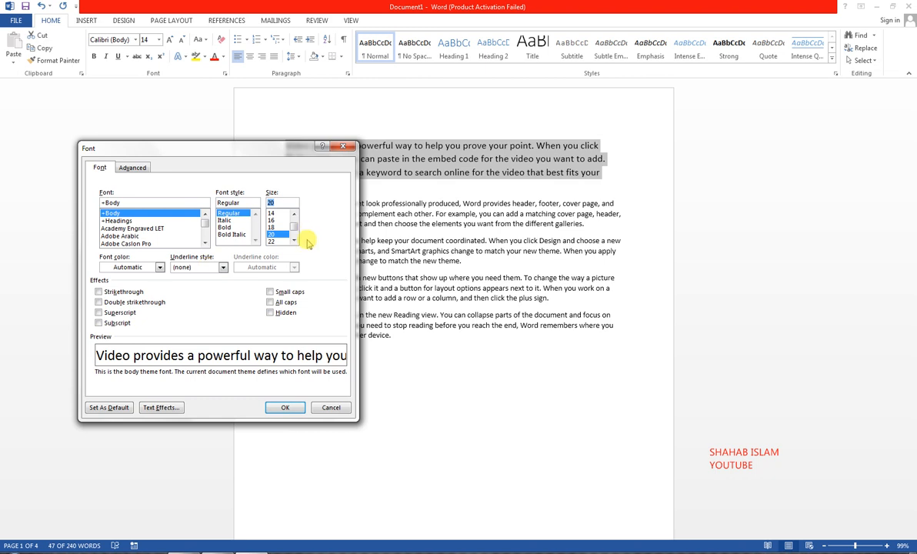
pyautogui.click(295, 409)
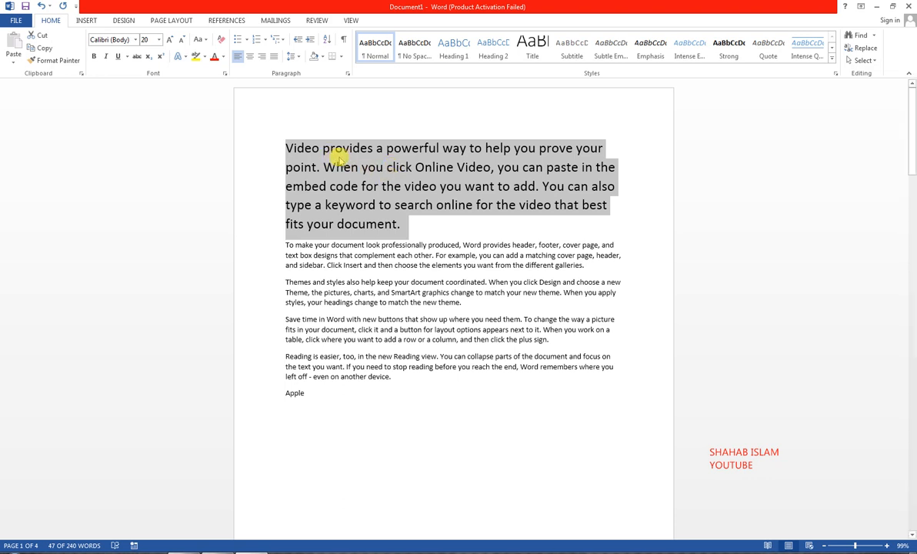
# Reopen the Font dialog for the first paragraph, try sizes 24 and 16, and cancel the change
pyautogui.click(224, 73)
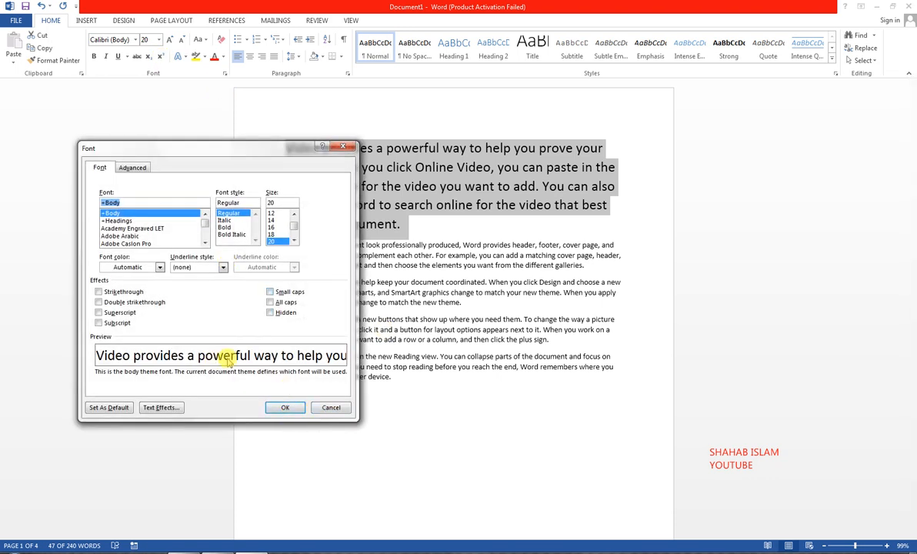
pyautogui.doubleClick(294, 241)
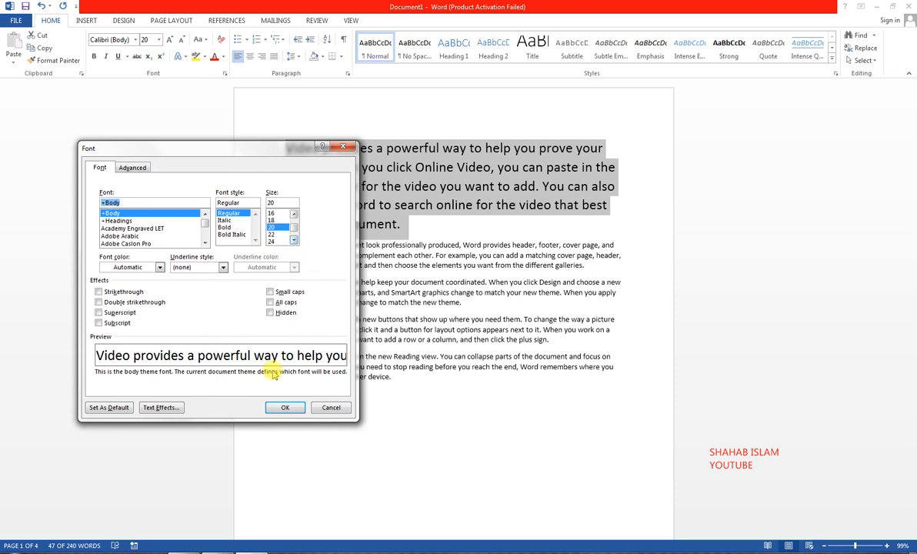
pyautogui.click(271, 241)
pyautogui.click(271, 213)
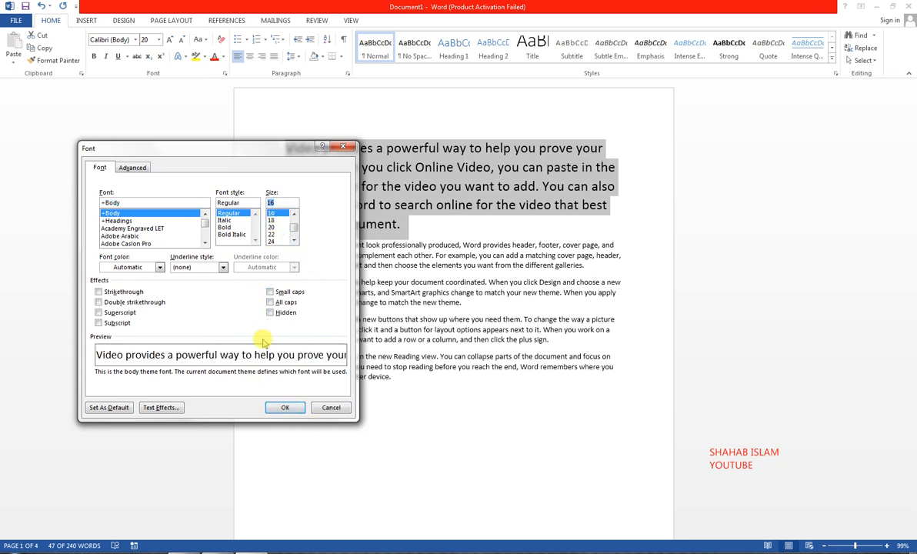
pyautogui.click(330, 407)
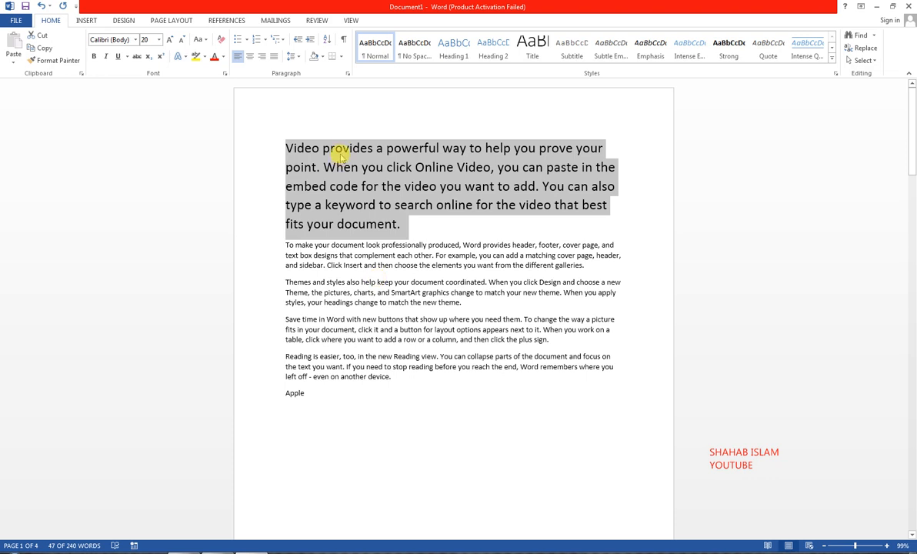
# Paste a copy of the enlarged first paragraph on a new line below "Apple"
pyautogui.click(318, 419)
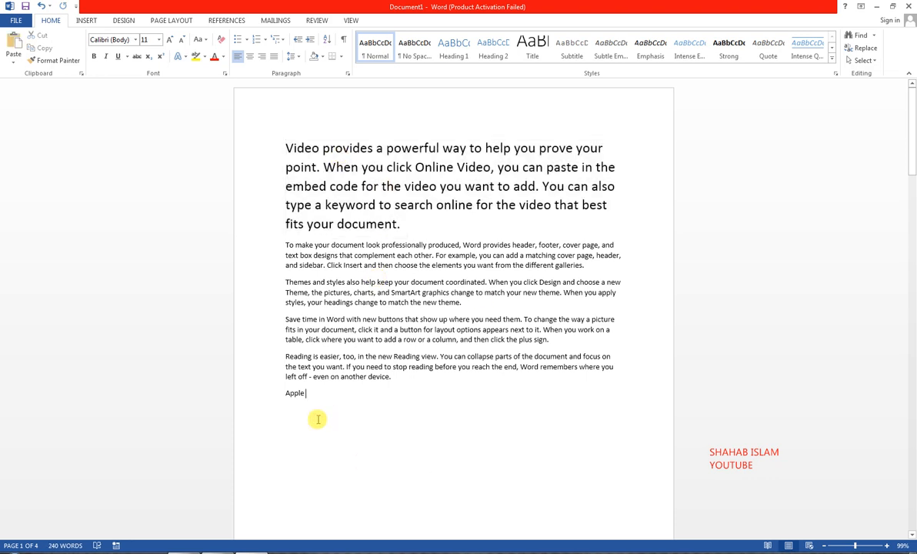
pyautogui.press('Return')
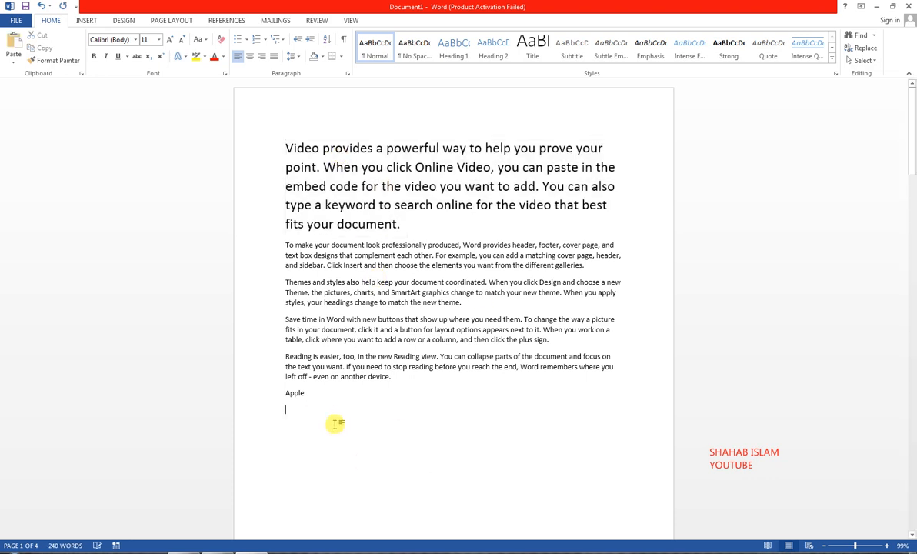
pyautogui.hotkey('ctrl', 'v')
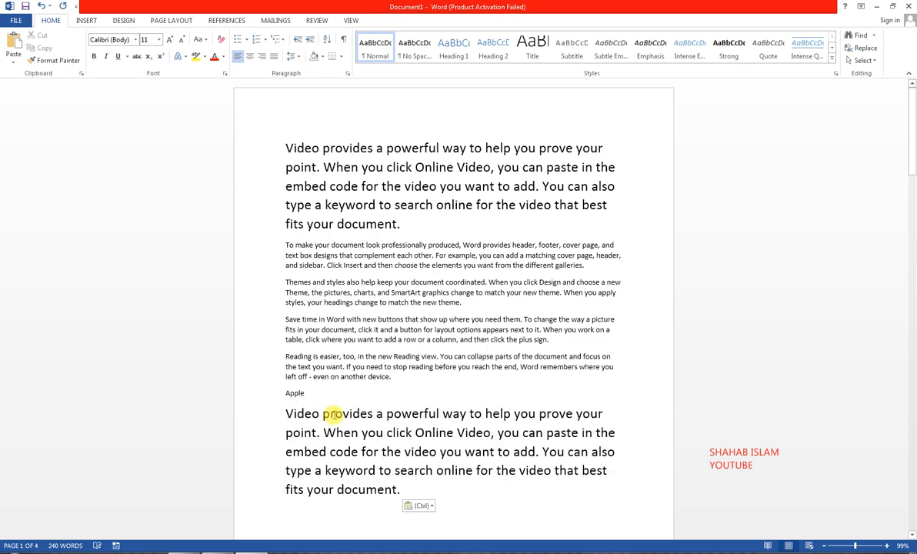
# Move the original enlarged first paragraph below its copy at the end of the text, and open the paste options
pyautogui.moveTo(281, 143); pyautogui.dragTo(417, 221)
pyautogui.hotkey('ctrl', 'c')
pyautogui.press('Delete')
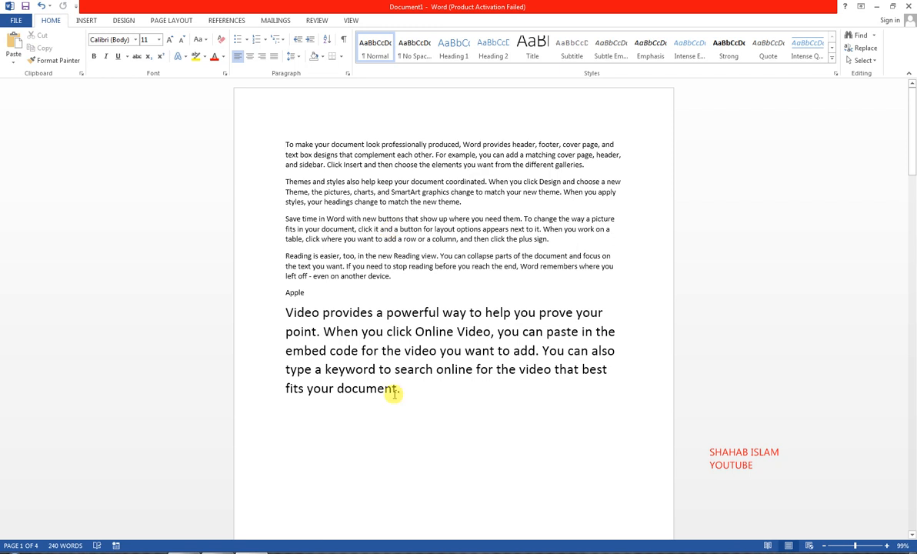
pyautogui.click(308, 418)
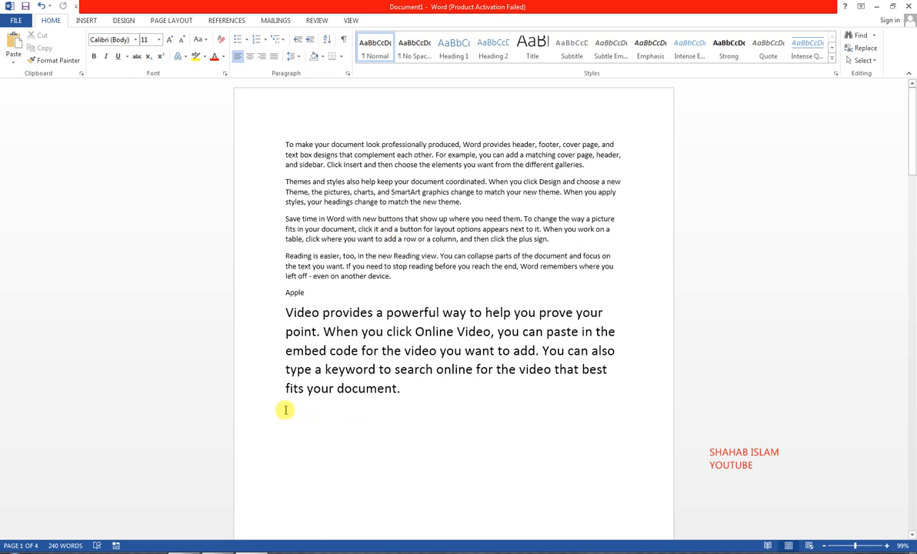
pyautogui.hotkey('ctrl', 'v')
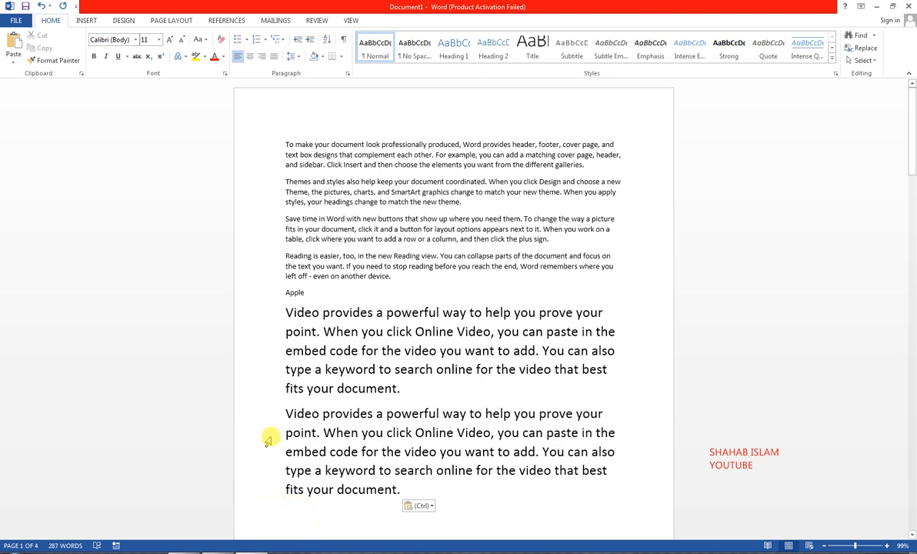
pyautogui.press('ctrl')
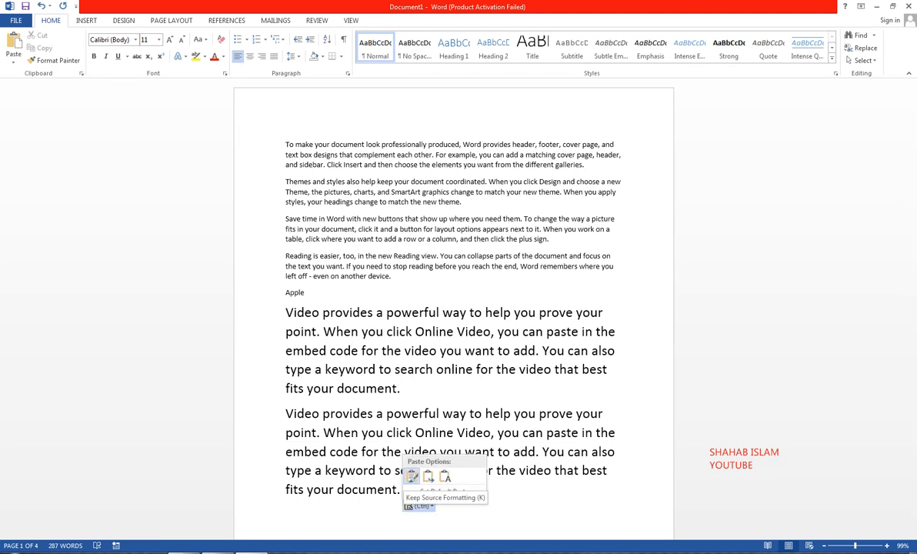